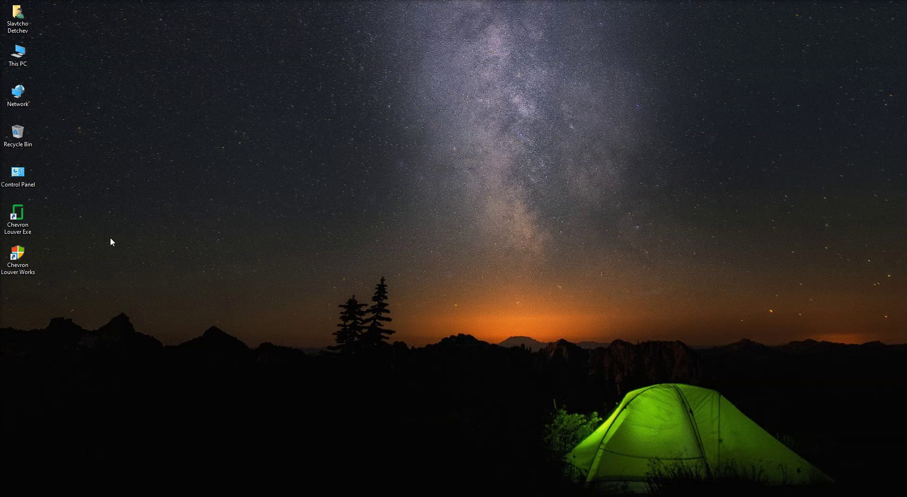
Step: Launch the louver tool and enter Width 40, Height 50 and Quantity 2
{"action": "double_click", "coordinate": [18, 217]}
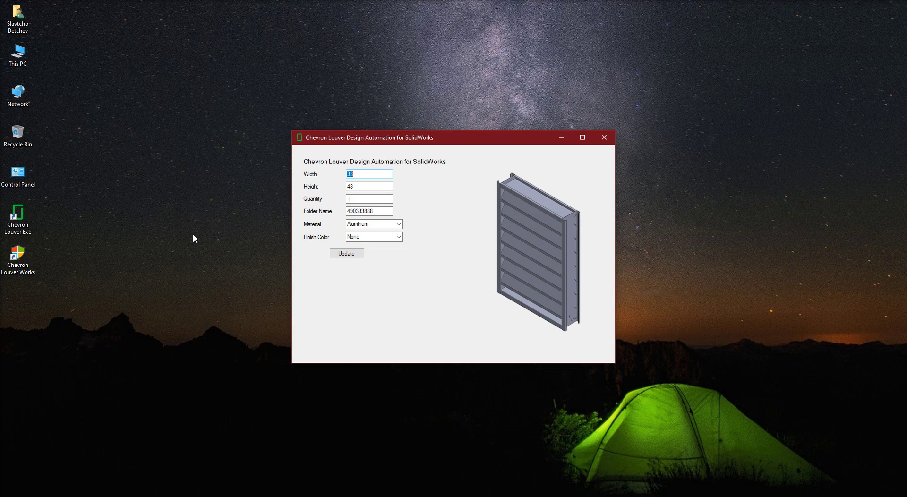
{"action": "type", "text": "40"}
{"action": "key", "text": "Tab"}
{"action": "type", "text": "5"}
{"action": "key", "text": "Tab"}
{"action": "type", "text": "2"}
{"action": "key", "text": "Tab"}
{"action": "key", "text": "Tab"}
Step: Choose Galvanized Steel as the material and Ivory as the finish colour
{"action": "left_click", "coordinate": [400, 225]}
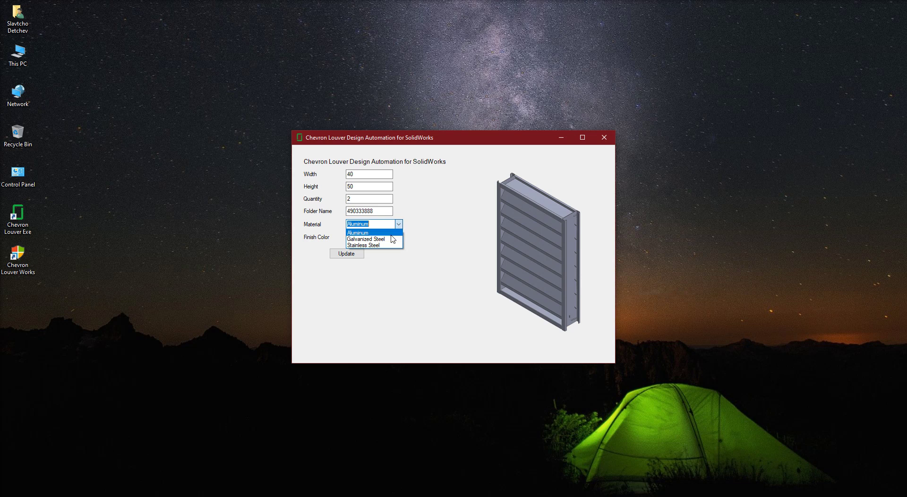
{"action": "left_click", "coordinate": [386, 239]}
{"action": "left_click", "coordinate": [398, 237]}
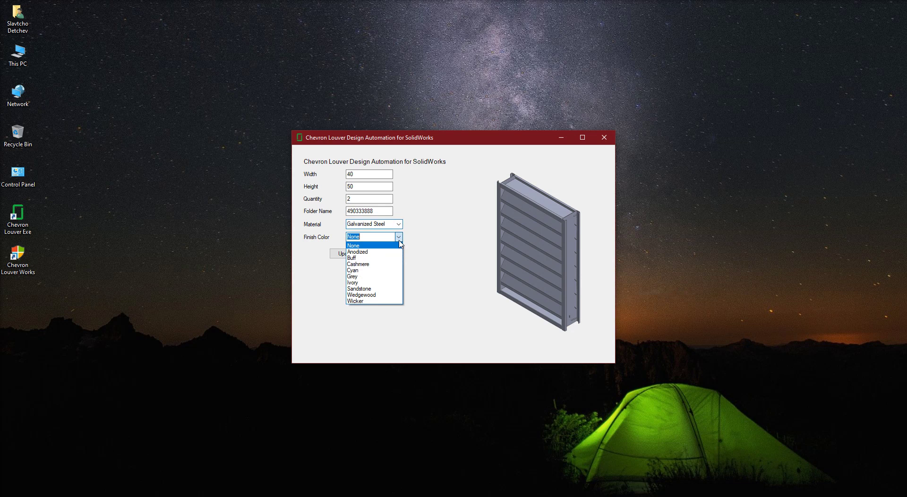
{"action": "left_click", "coordinate": [370, 268]}
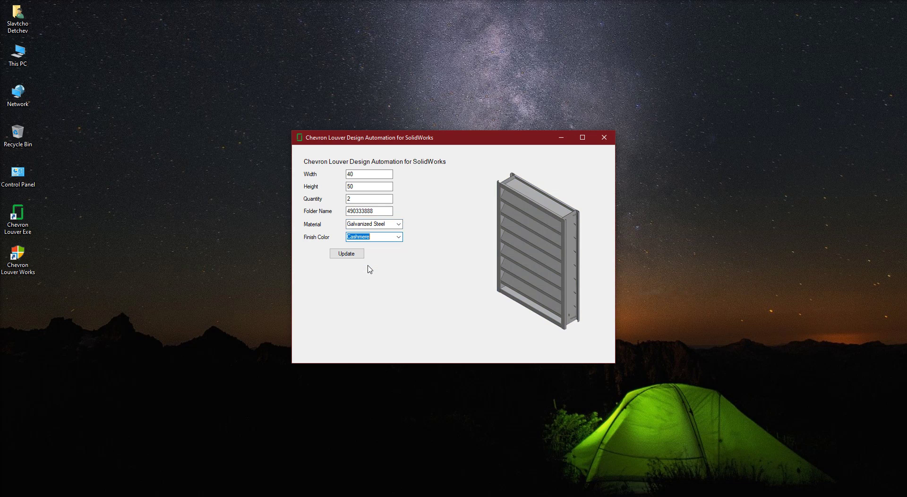
{"action": "left_click", "coordinate": [398, 239]}
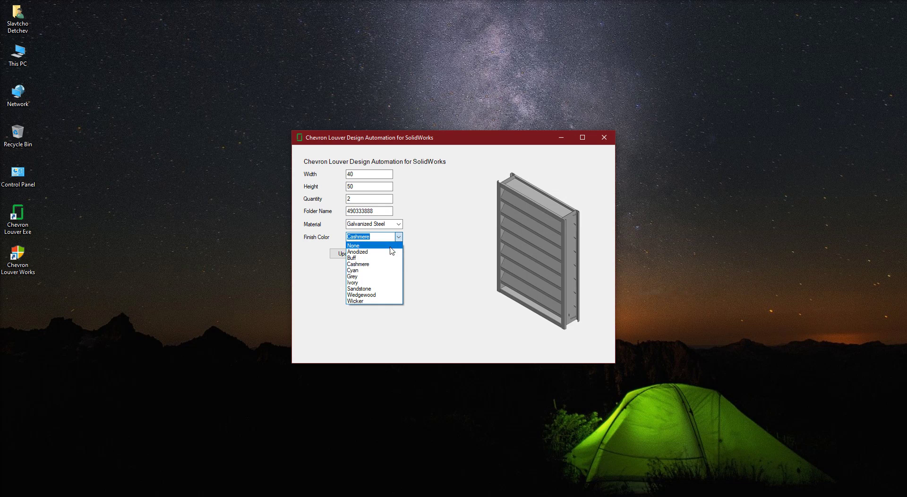
{"action": "left_click", "coordinate": [352, 272]}
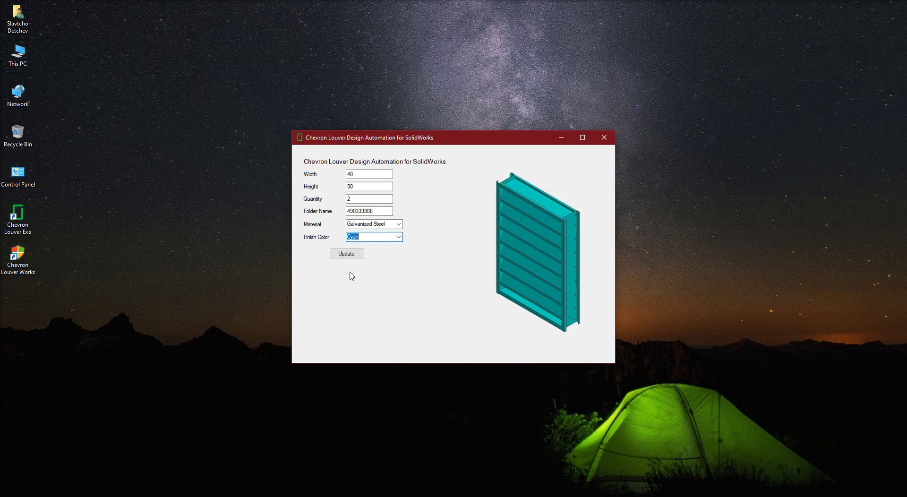
{"action": "left_click", "coordinate": [399, 237]}
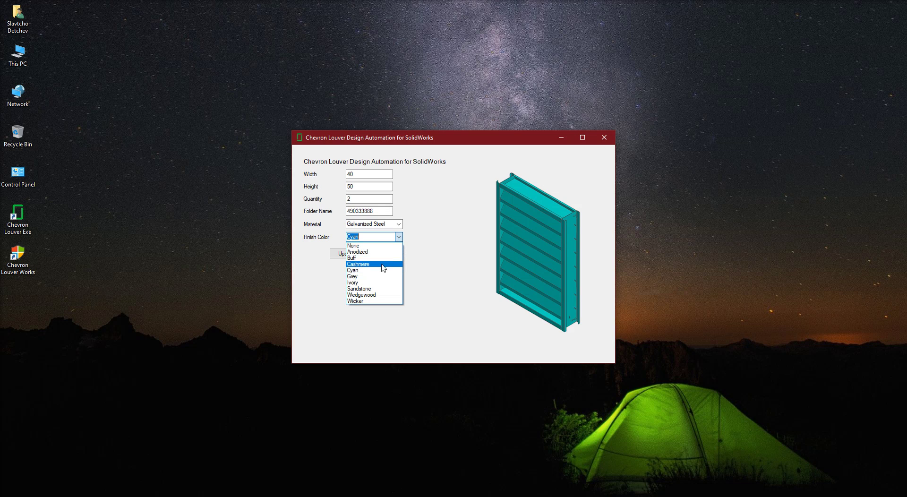
{"action": "left_click", "coordinate": [352, 284]}
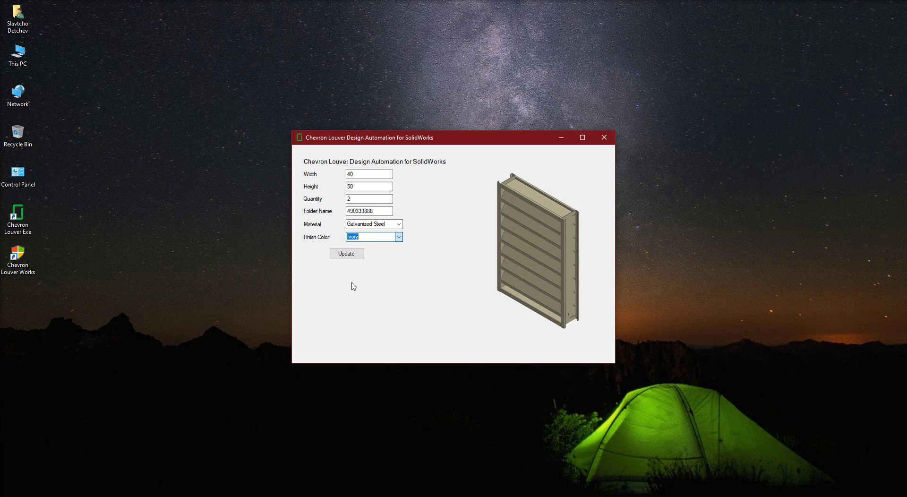
Step: Run Update to rebuild ASSEMBLY.SLDASM in SOLIDWORKS and zoom in on the louver
{"action": "left_click", "coordinate": [350, 258]}
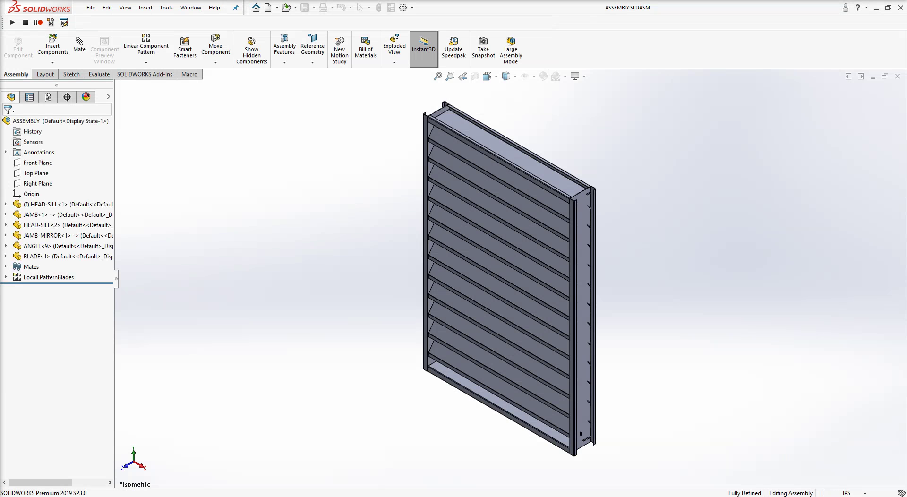
{"action": "scroll", "coordinate": [520, 421], "scroll_direction": "down", "scroll_amount": 5}
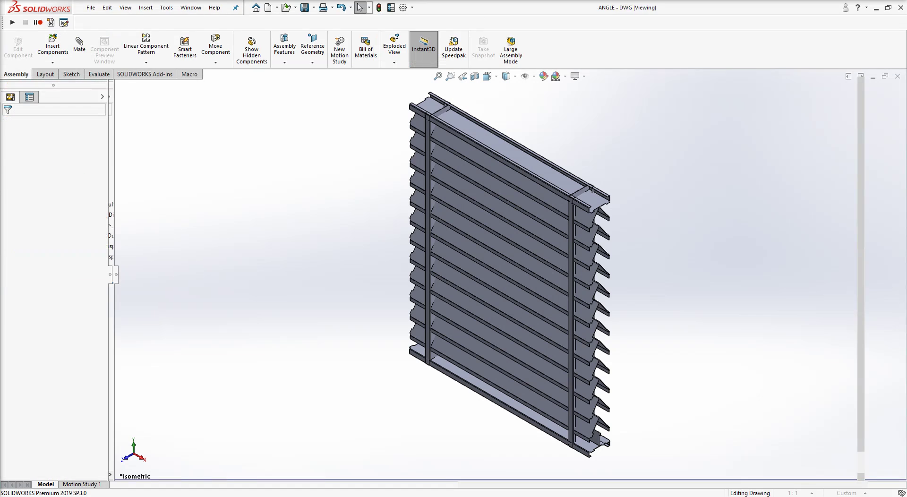
Step: Save the updated ANGLE and JAMB drawings, then switch to the wall assembly
{"action": "key", "text": "ctrl+Tab"}
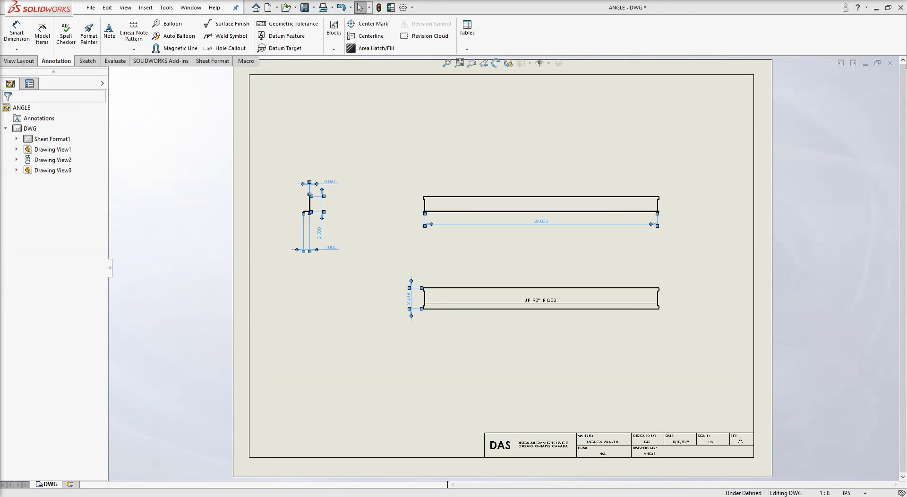
{"action": "key", "text": "ctrl+s"}
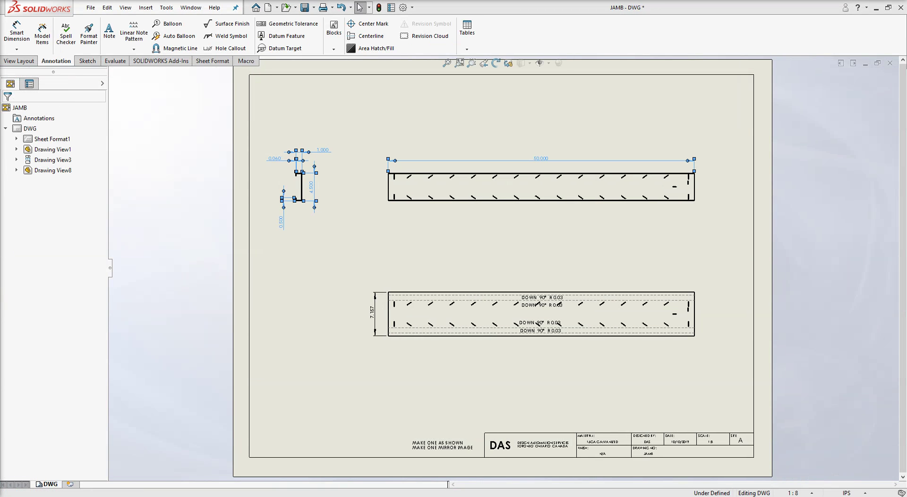
{"action": "key", "text": "Escape"}
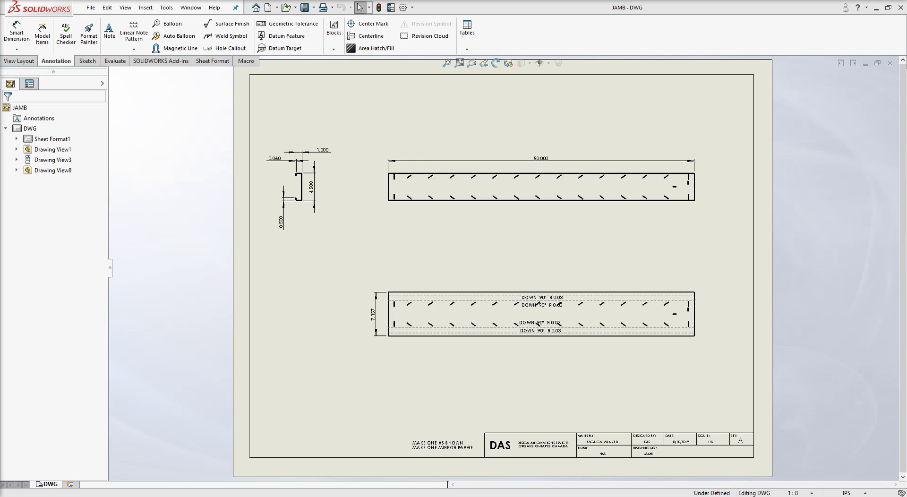
{"action": "key", "text": "ctrl+Tab"}
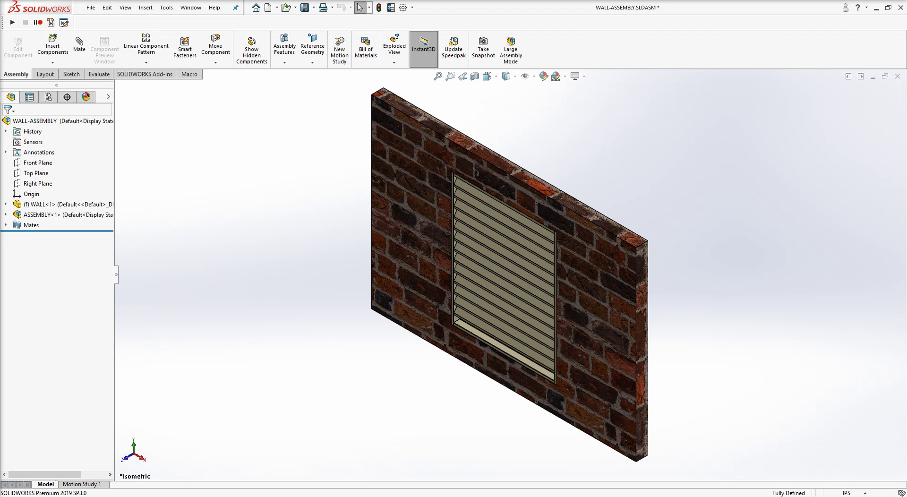
Step: Show the wall assembly in Front view while the add-in saves and closes files
{"action": "key", "text": "ctrl+1"}
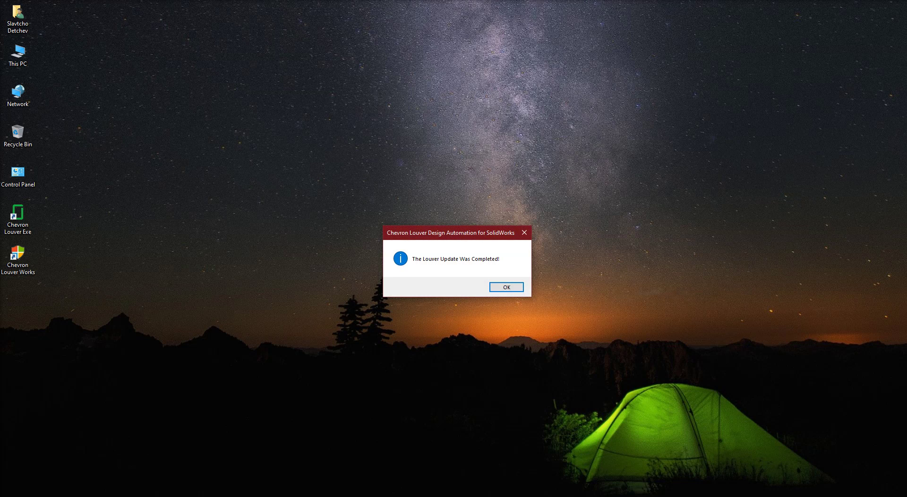
Step: Acknowledge completion, open project folder 490333888 and sort its files by type
{"action": "left_click", "coordinate": [504, 291]}
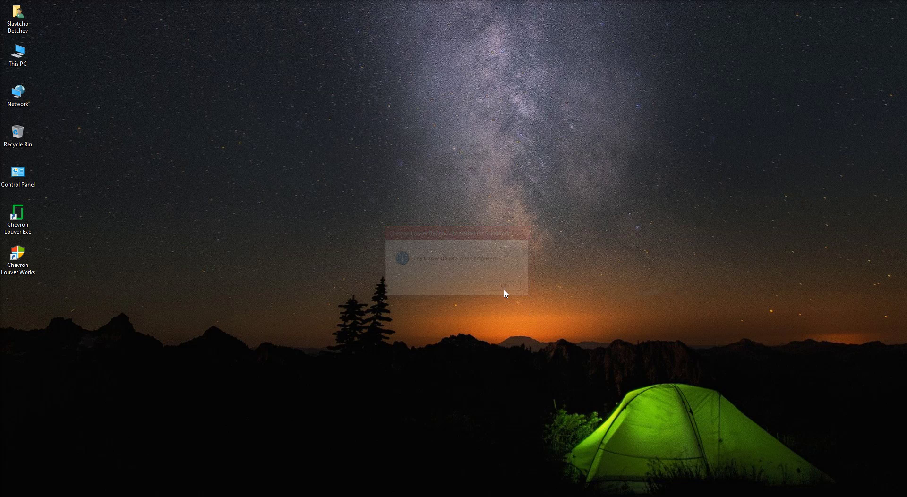
{"action": "double_click", "coordinate": [19, 255]}
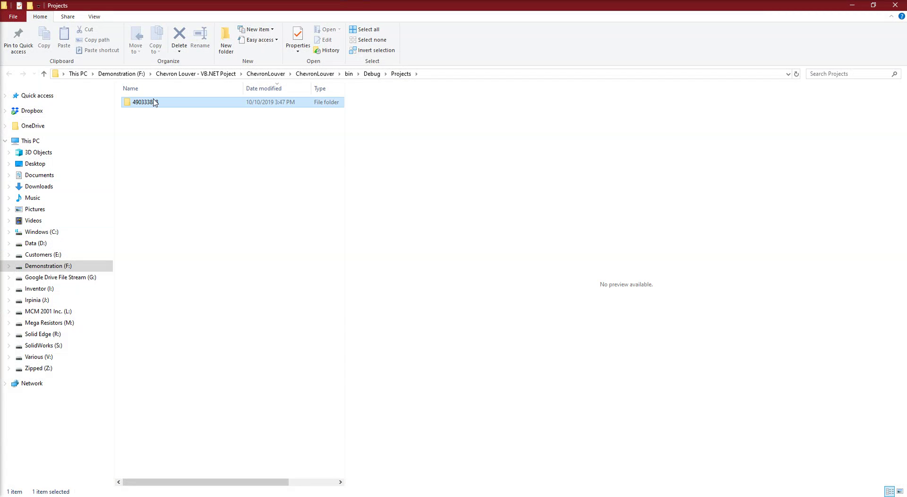
{"action": "double_click", "coordinate": [144, 103]}
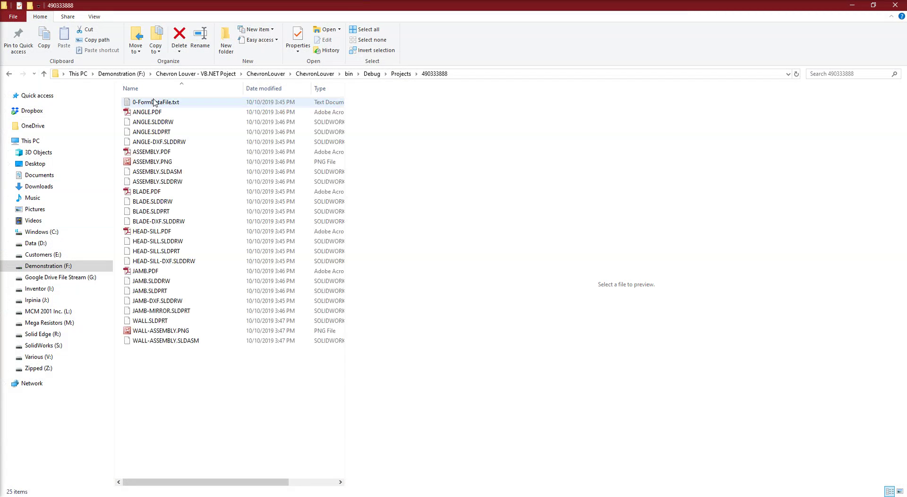
{"action": "left_click", "coordinate": [326, 89]}
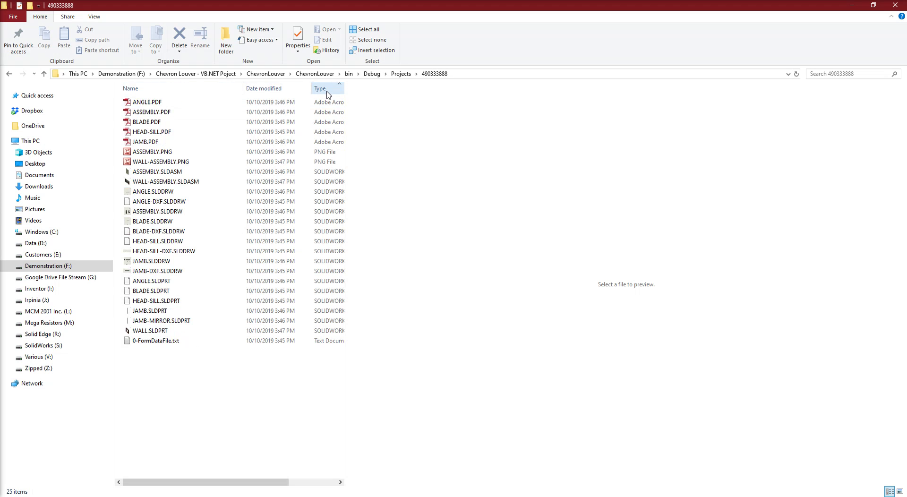
Step: Preview the ANGLE, ASSEMBLY, BLADE, HEAD-SILL and JAMB PDFs plus both renders
{"action": "left_click", "coordinate": [144, 103]}
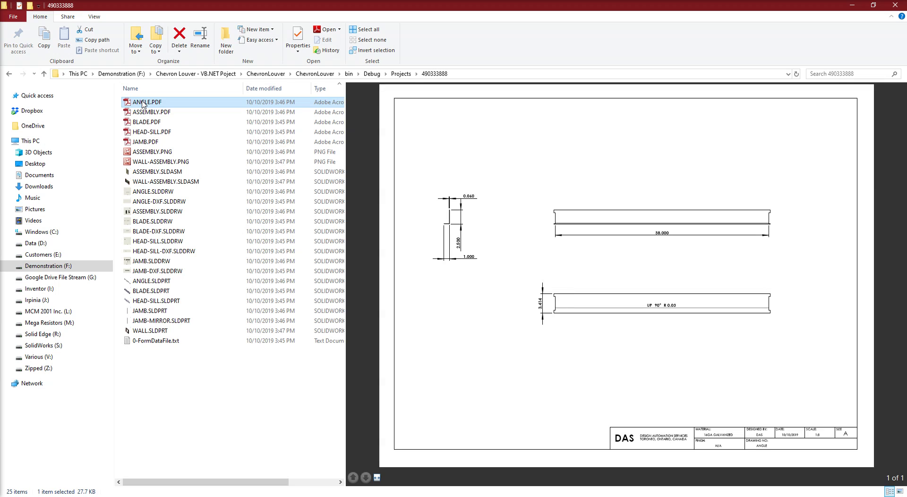
{"action": "left_click", "coordinate": [157, 114]}
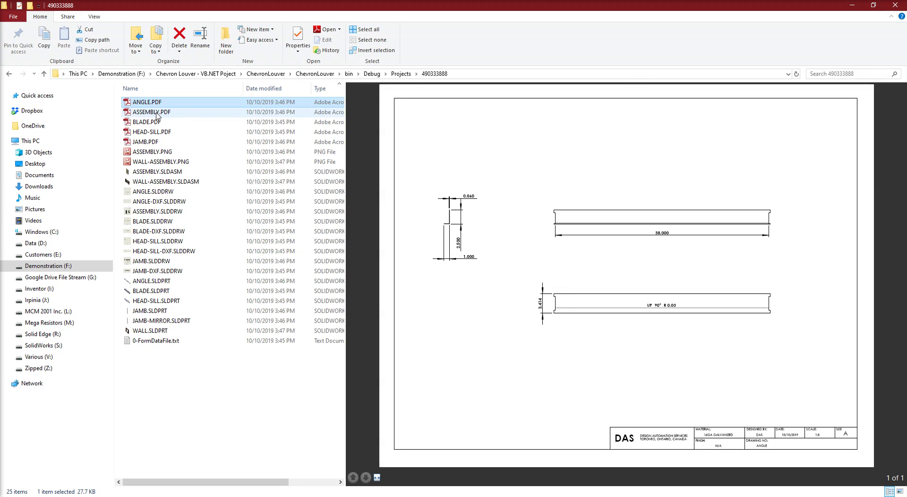
{"action": "left_click", "coordinate": [142, 122]}
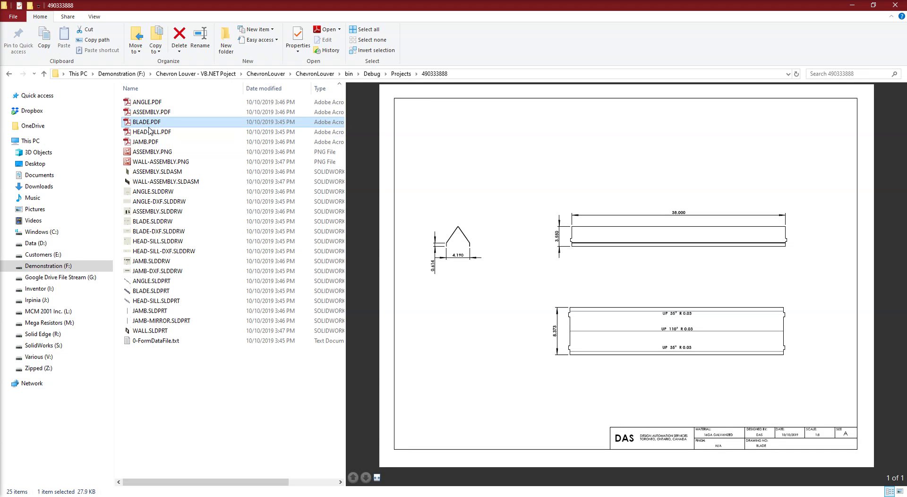
{"action": "left_click", "coordinate": [151, 133]}
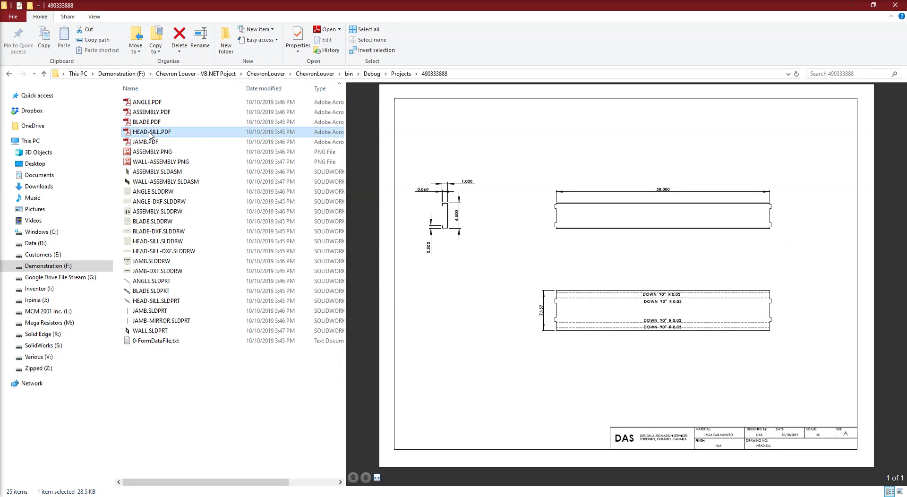
{"action": "left_click", "coordinate": [148, 143]}
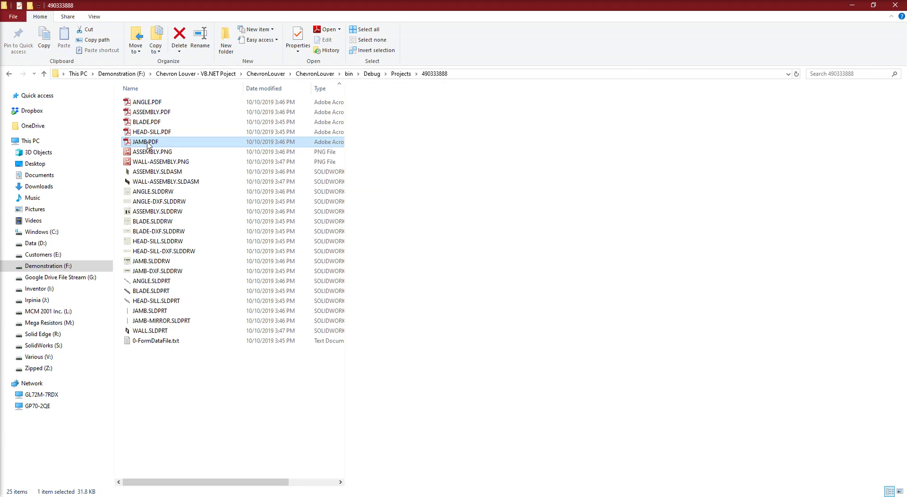
{"action": "left_click", "coordinate": [153, 152]}
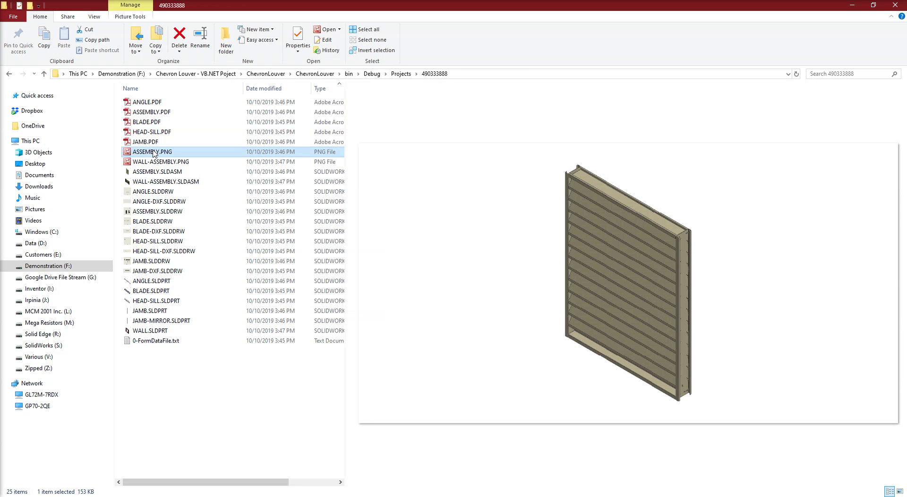
{"action": "left_click", "coordinate": [155, 162]}
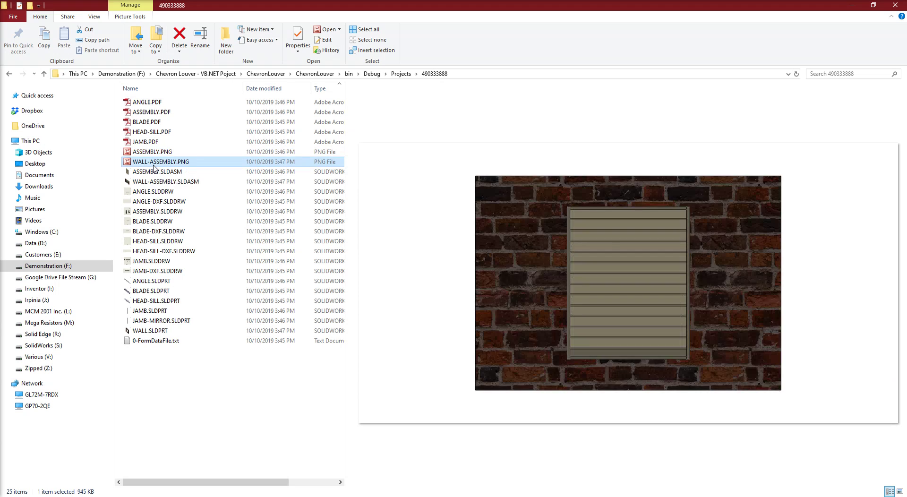